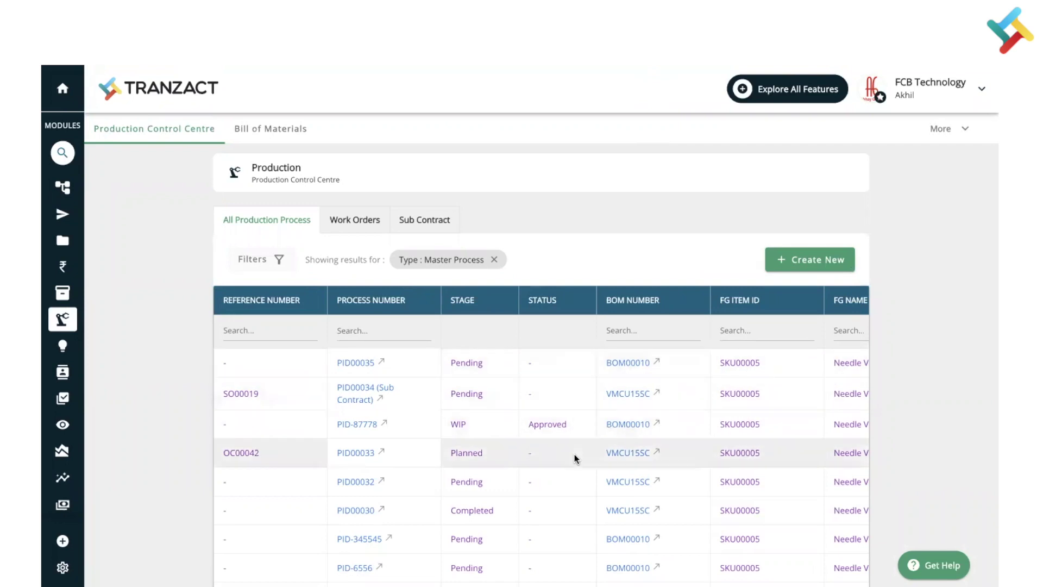
Open a new blank Bill of Material form, BOM00013, from the Bill of Materials list.
scroll(575, 454, down, 3)
scroll(621, 414, right, 1)
scroll(621, 414, right, 3)
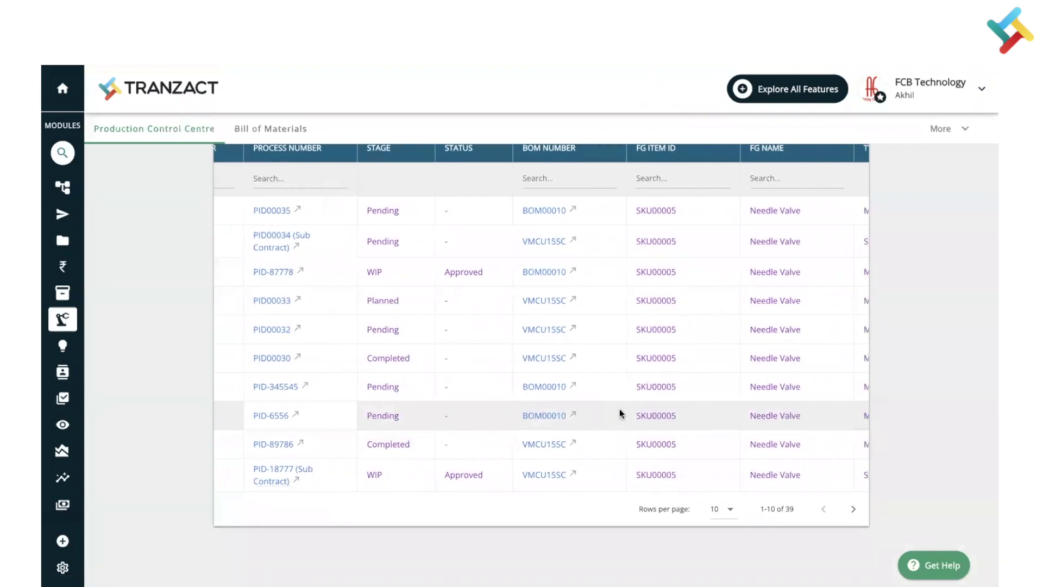
scroll(620, 409, right, 3)
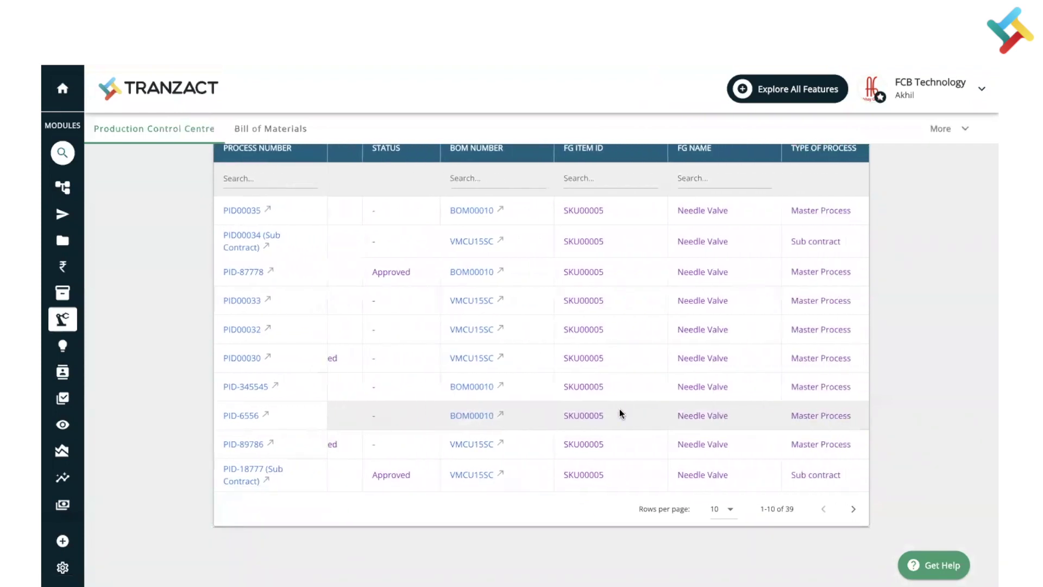
scroll(701, 306, right, 5)
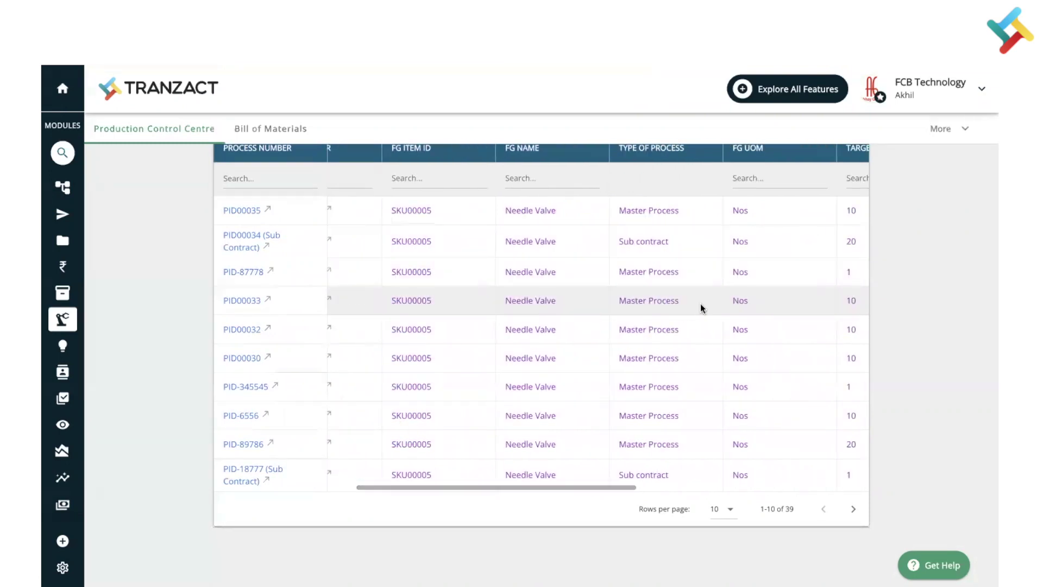
scroll(699, 303, up, 3)
scroll(700, 303, down, 1)
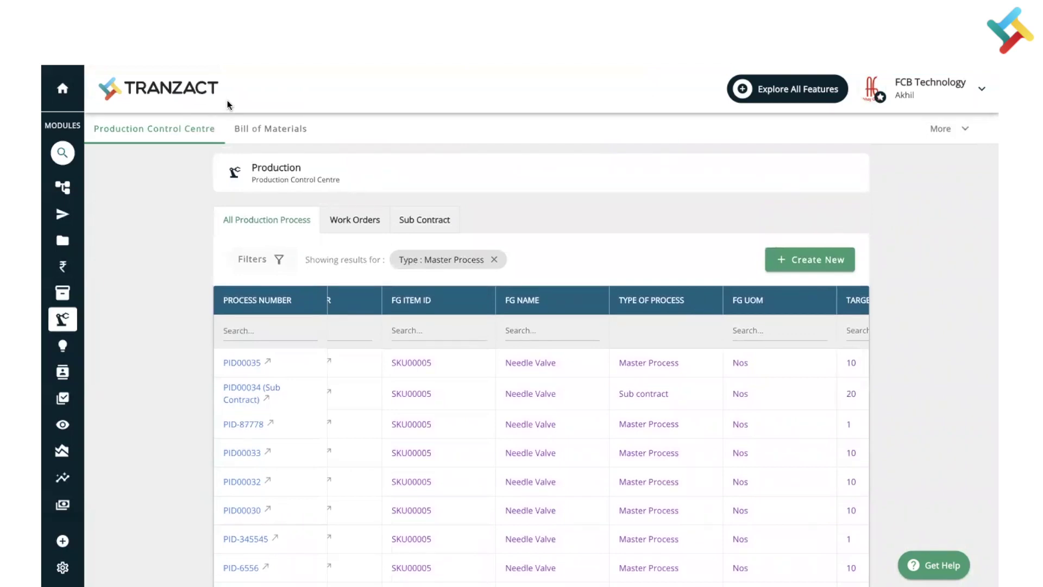
click(281, 133)
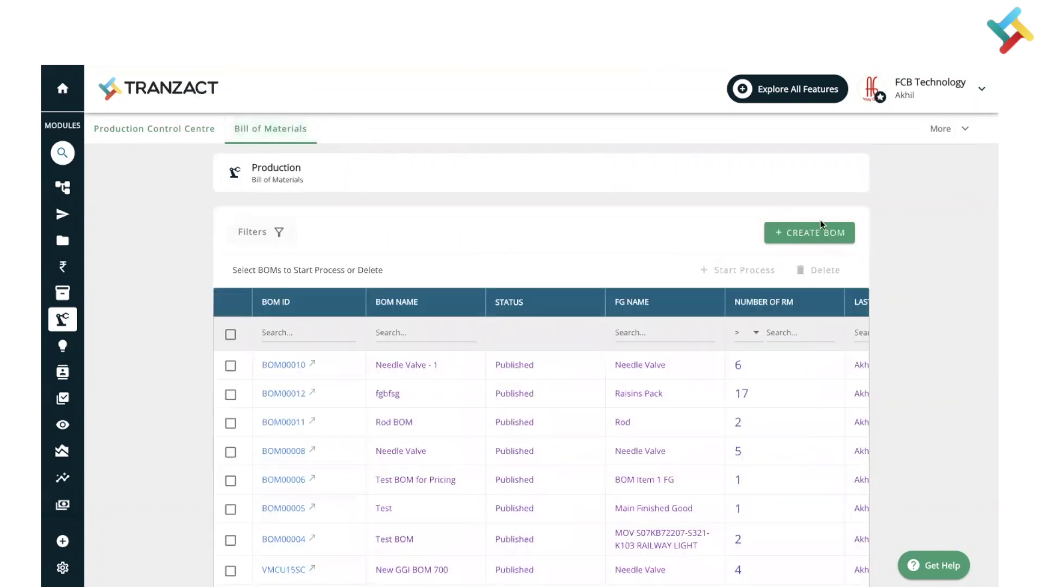
click(799, 233)
scroll(533, 363, down, 9)
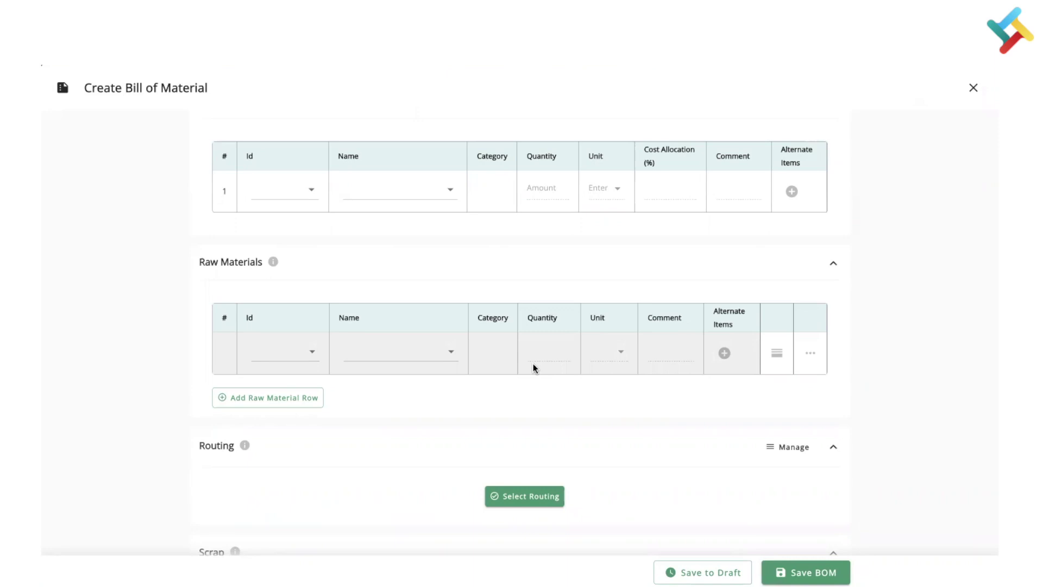
Discard the blank form and review BOM00010's raw materials, routing, scrap and other charges.
click(973, 88)
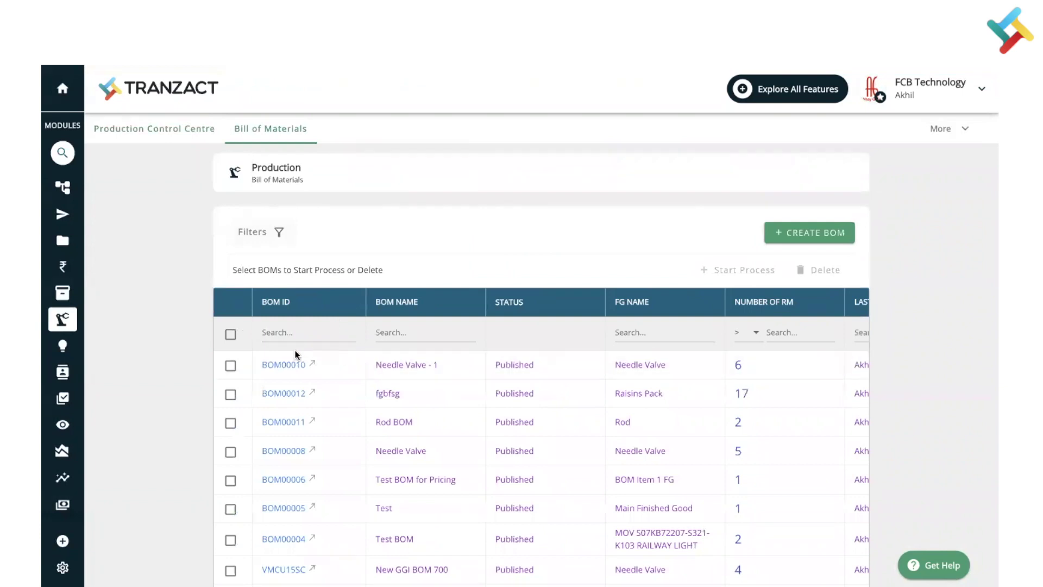
click(282, 365)
scroll(575, 424, down, 12)
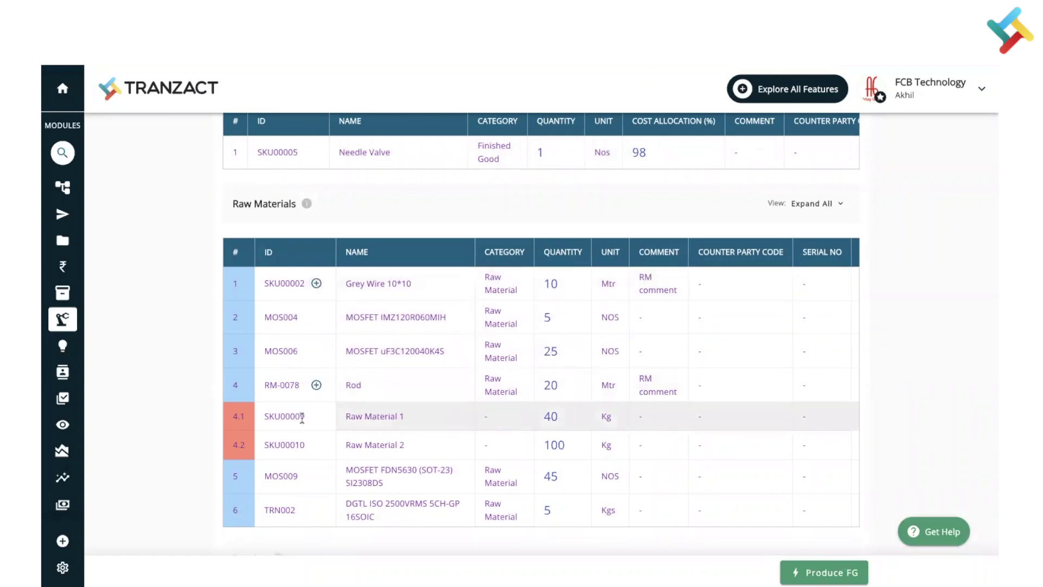
scroll(434, 451, down, 5)
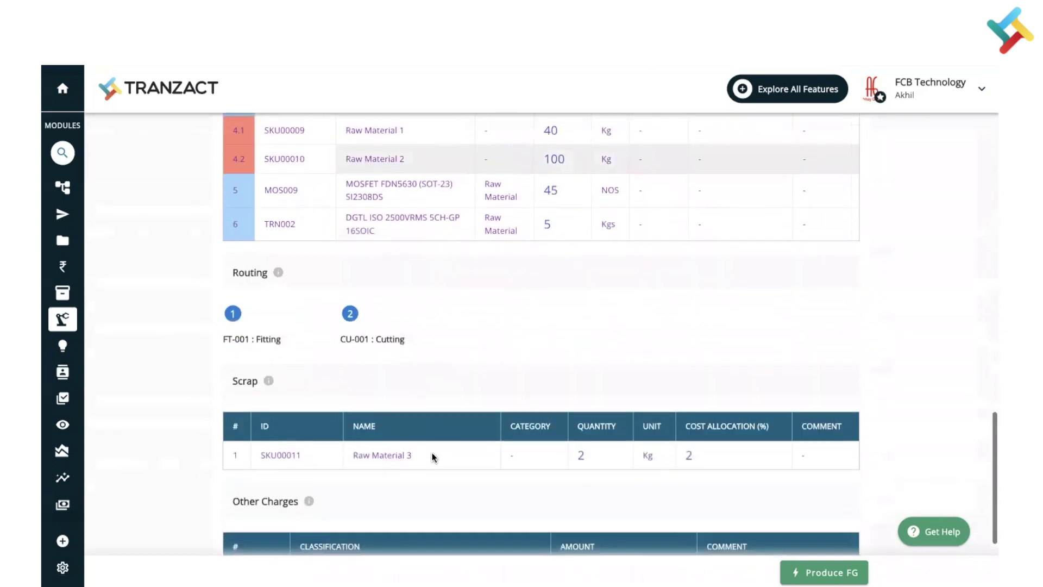
scroll(344, 433, down, 3)
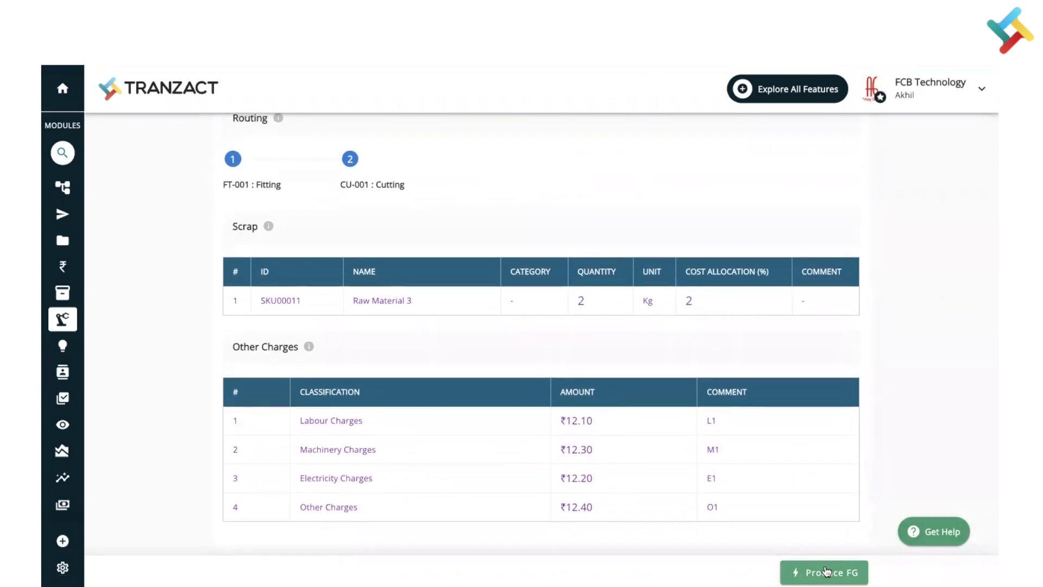
scroll(650, 400, up, 8)
scroll(650, 396, up, 10)
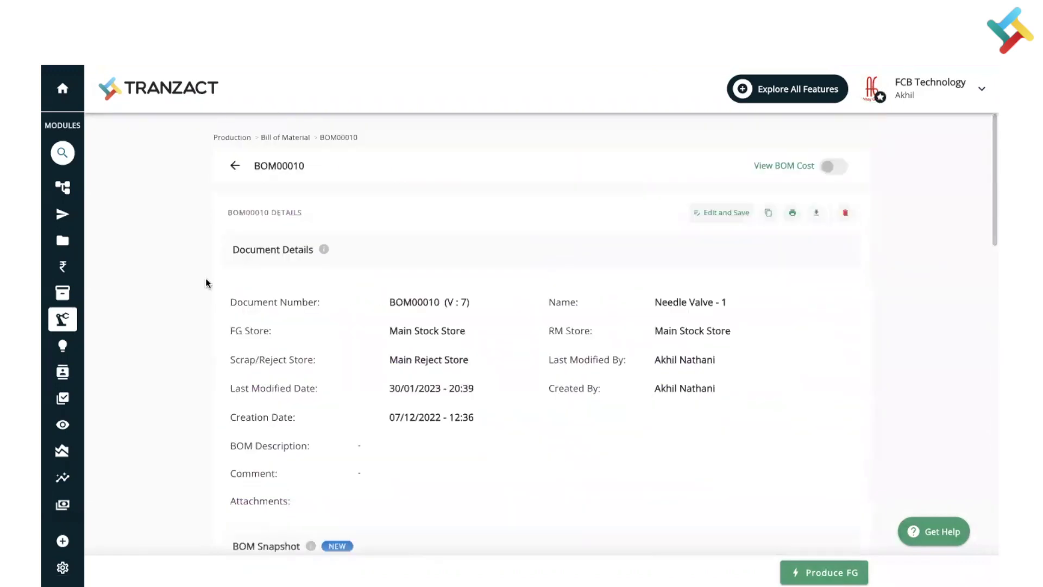
click(236, 170)
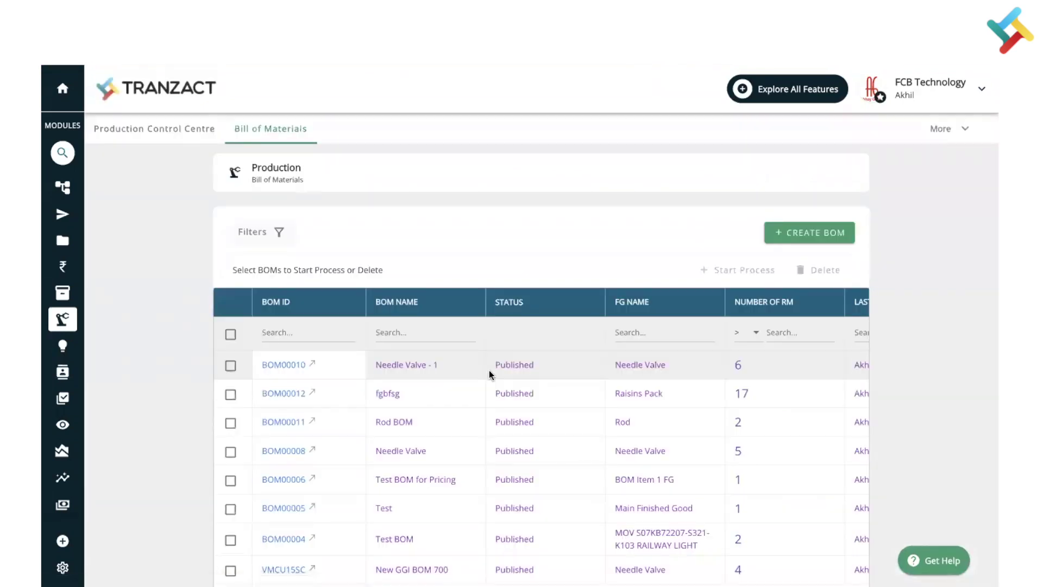
Go back from BOM00010 to the Production Control Centre's Work Orders list.
click(152, 138)
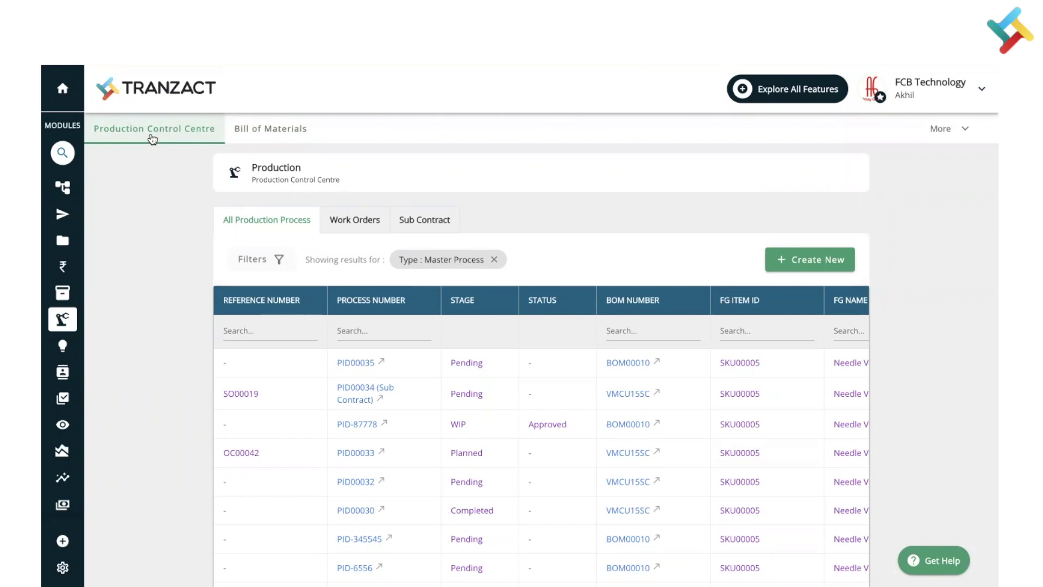
click(356, 222)
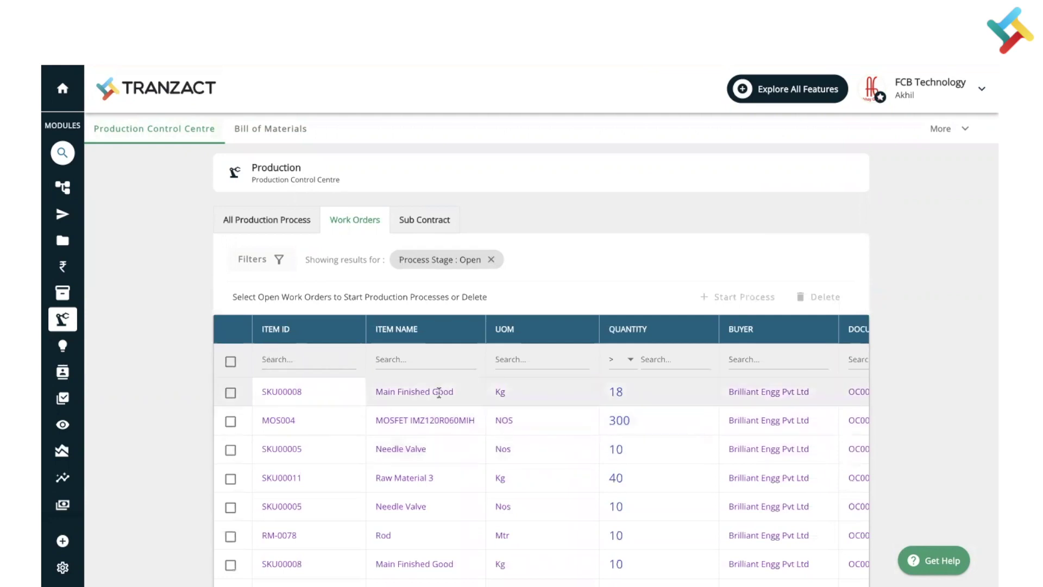
Pick the SKU00005 Needle Valve work order, then leave its production form for All Production Process.
click(230, 450)
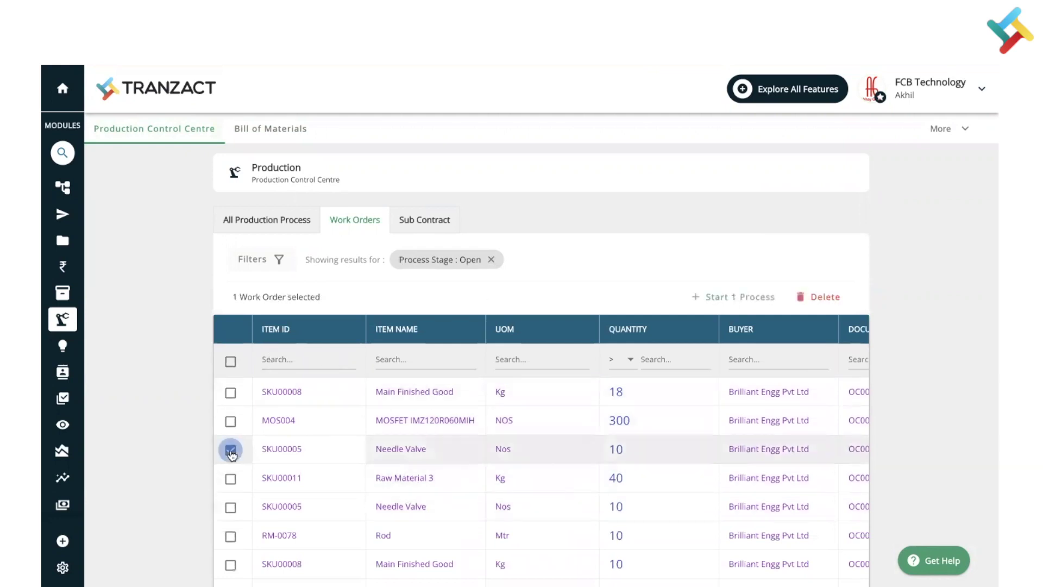
click(728, 297)
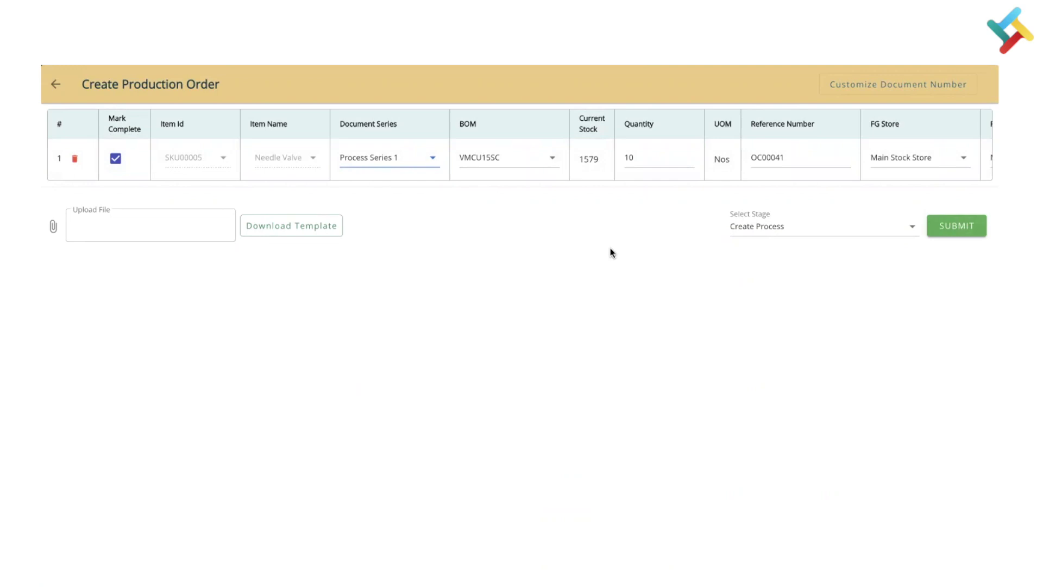
click(55, 84)
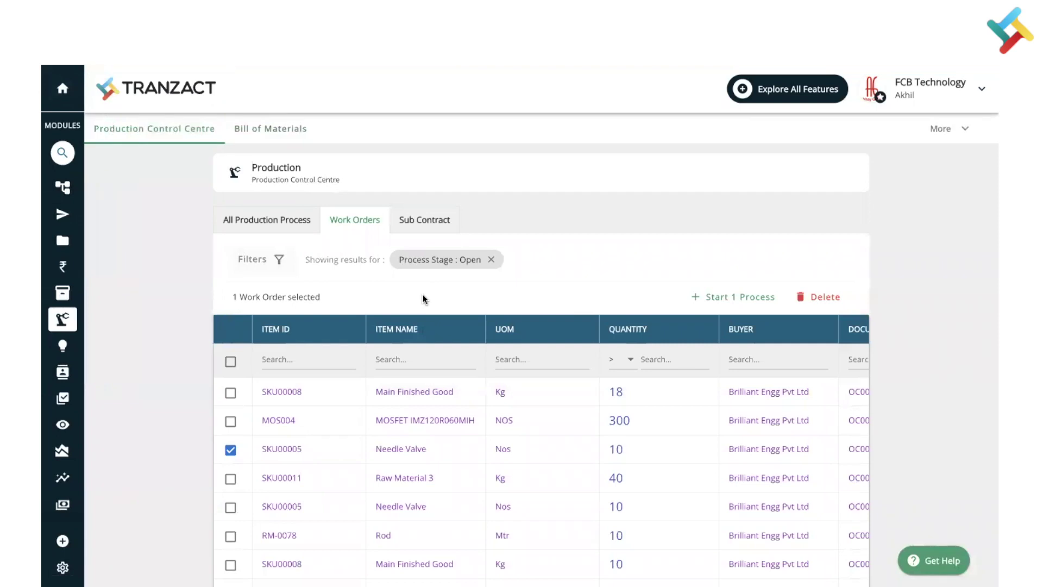
click(274, 218)
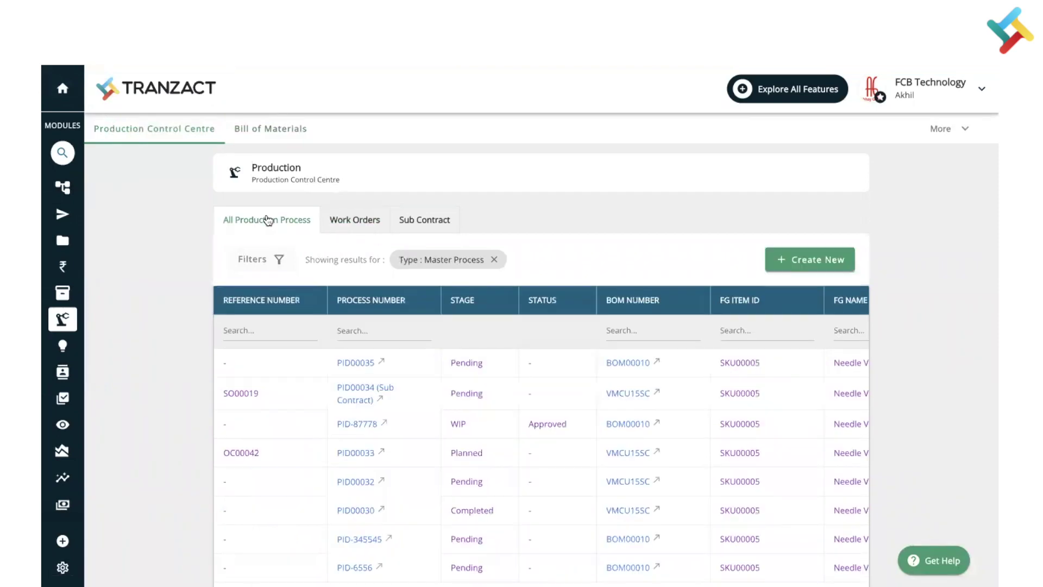
Create a production process for the item Needle Valve, producing planned process PID00036.
click(796, 258)
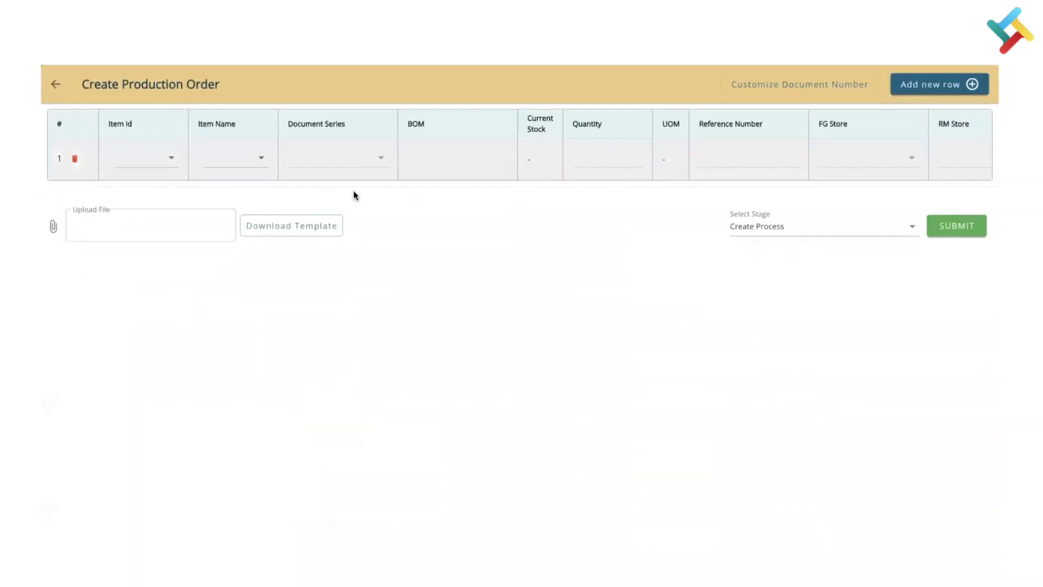
click(216, 157)
text(needl)
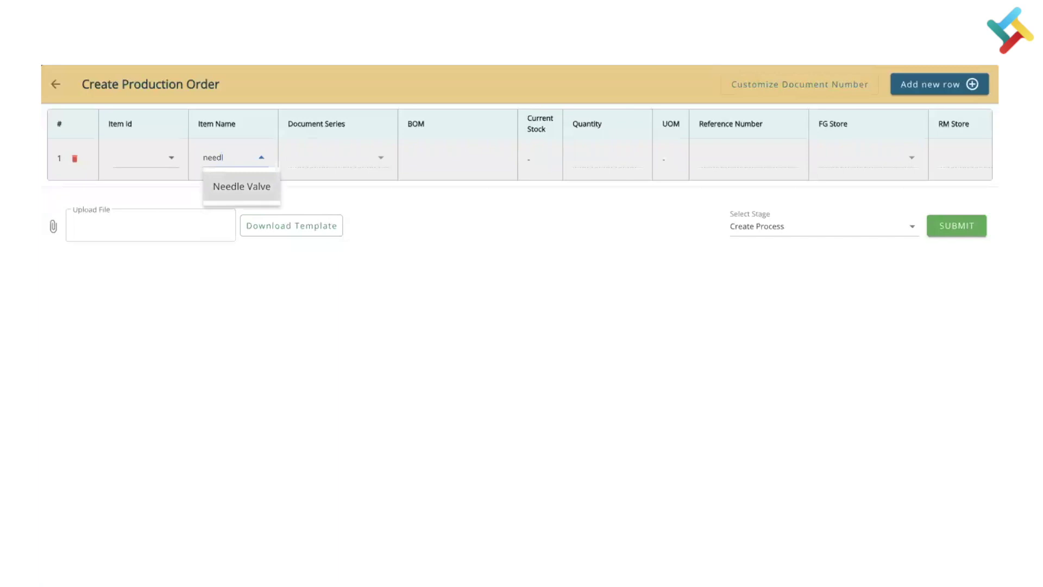
click(239, 187)
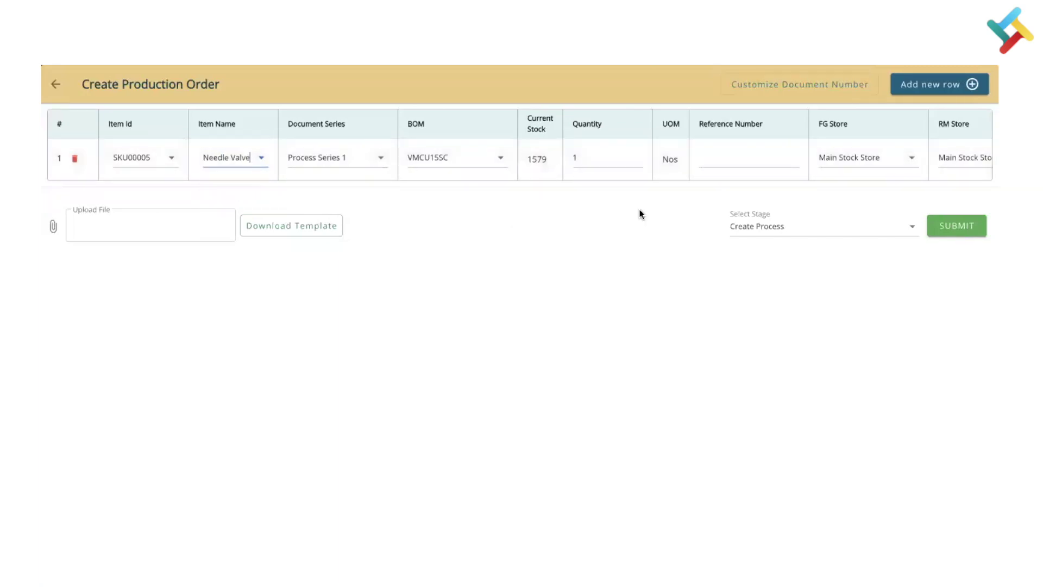
click(965, 236)
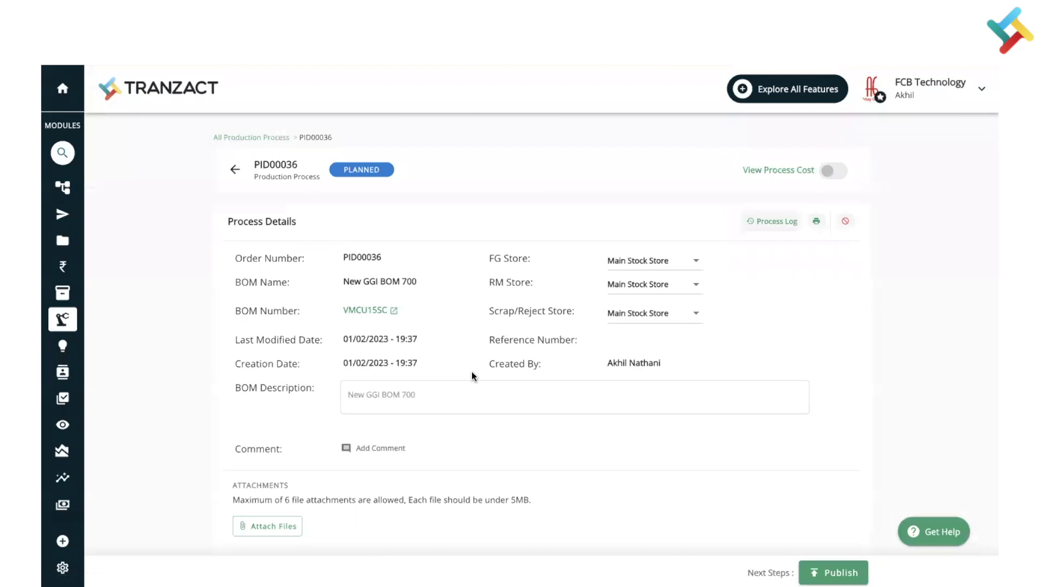
Publish and confirm PID00036, then return to the list showing it as Pending.
click(813, 574)
click(598, 374)
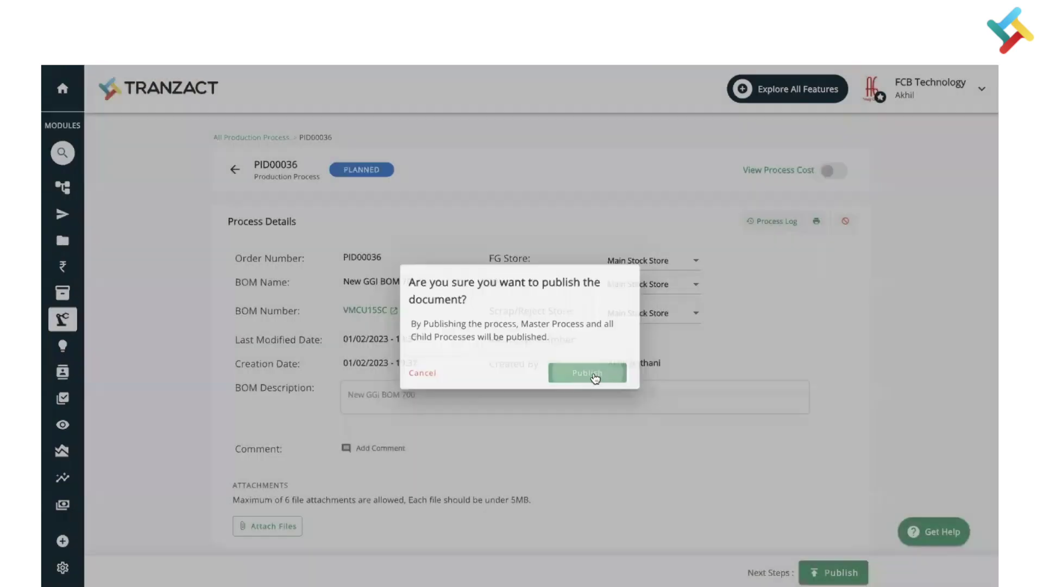
scroll(581, 506, down, 6)
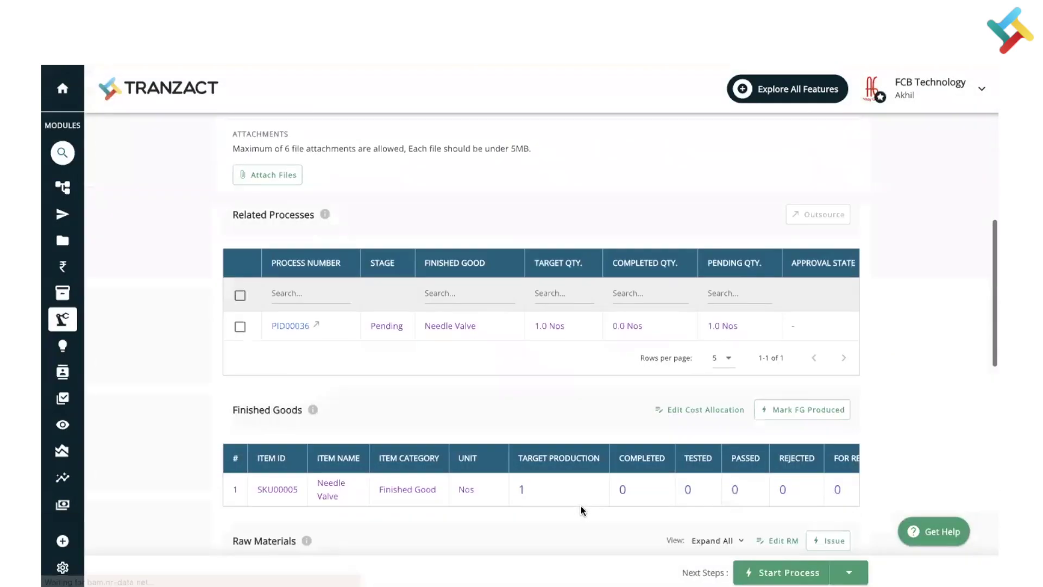
scroll(658, 370, down, 2)
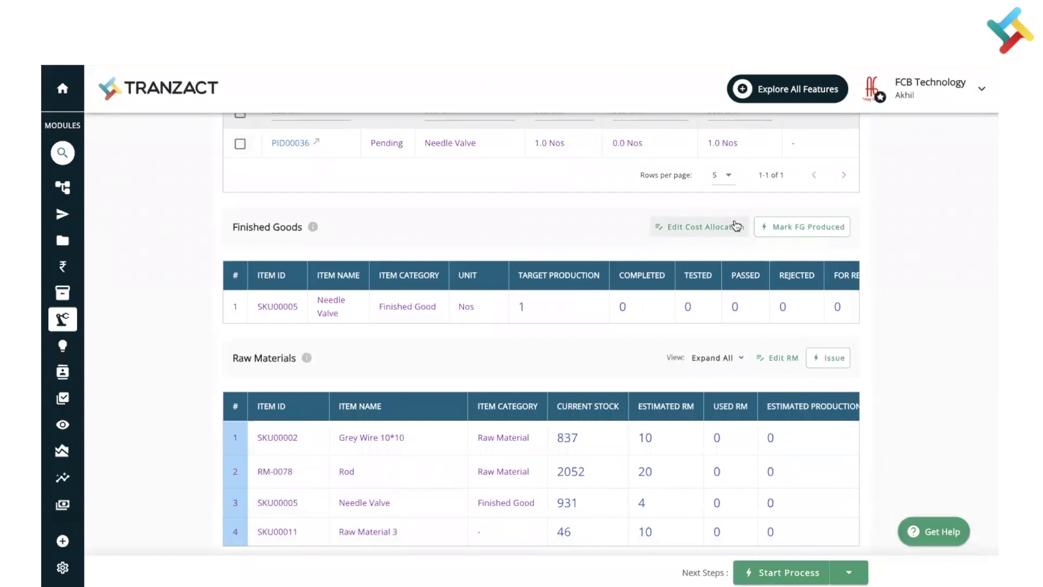
scroll(736, 226, up, 8)
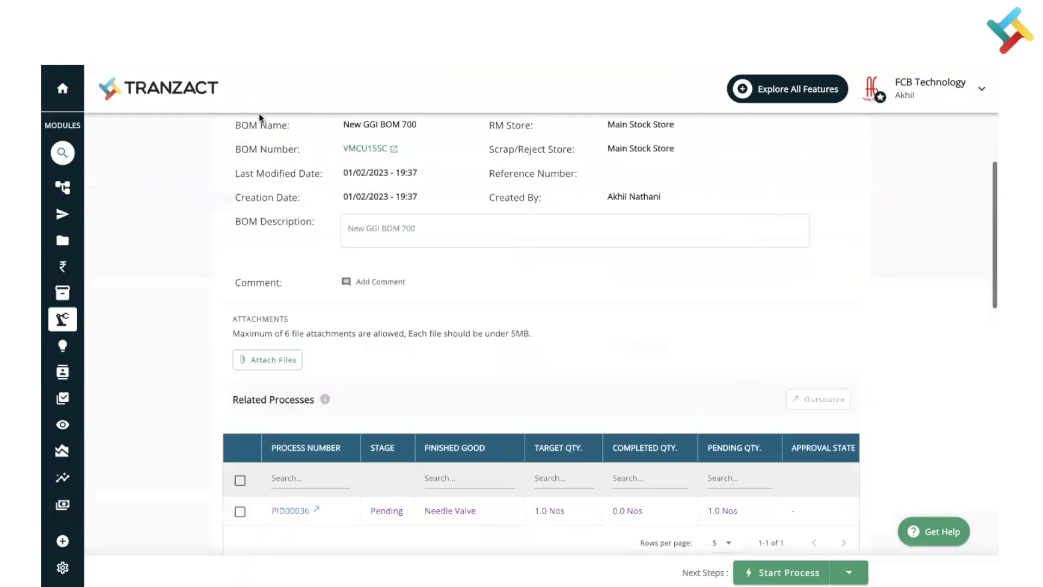
click(235, 172)
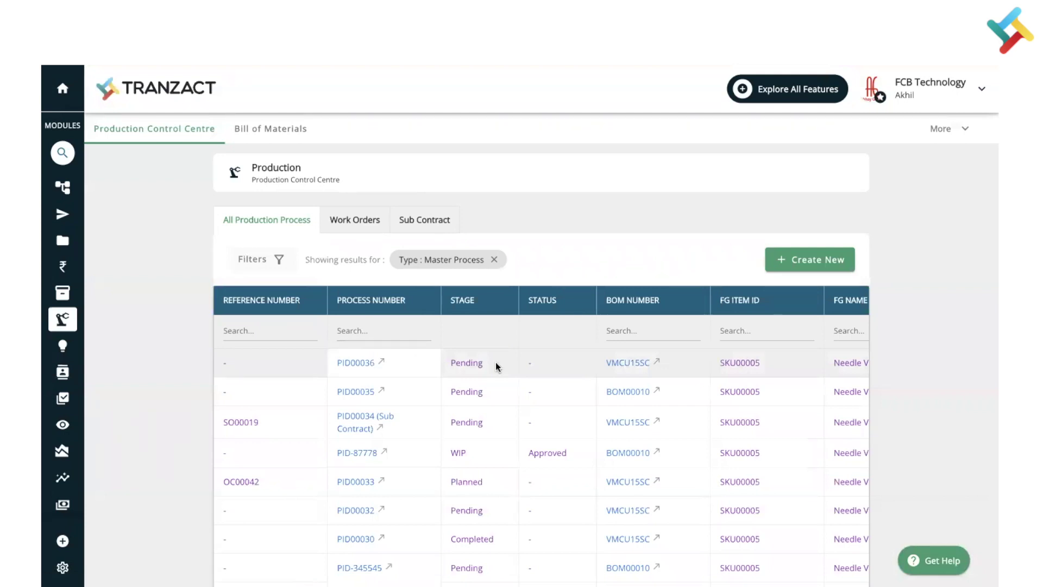
click(355, 364)
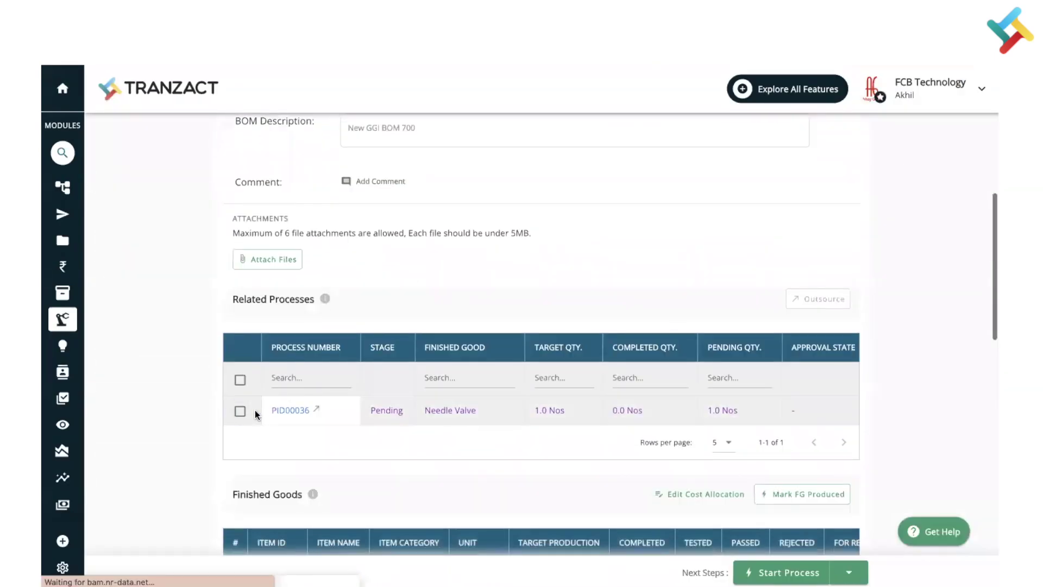
Tick PID00036 in Related Processes and view its Pending details with BOM New GGI BOM 700.
click(240, 411)
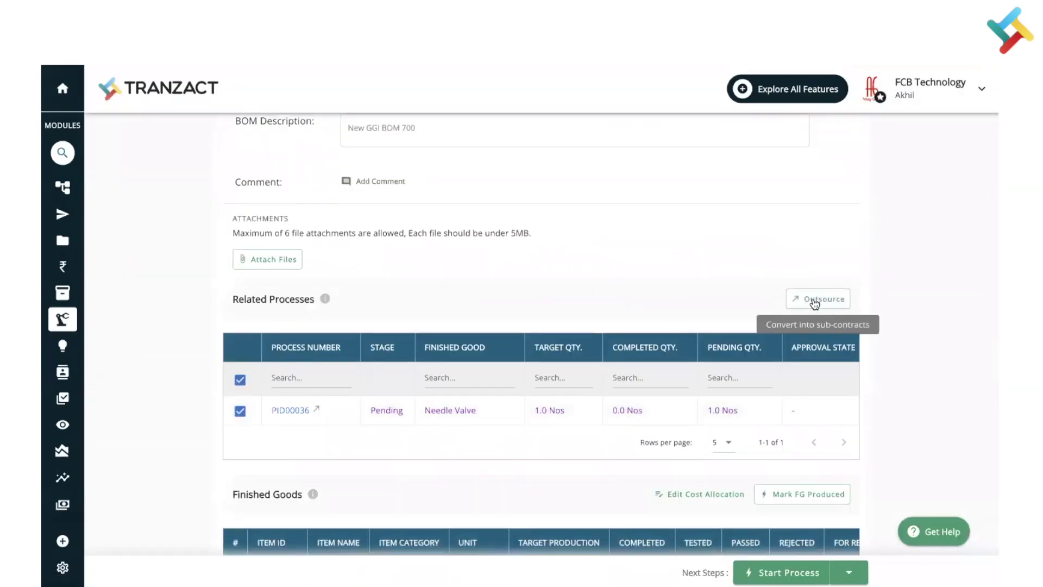
scroll(507, 274, up, 5)
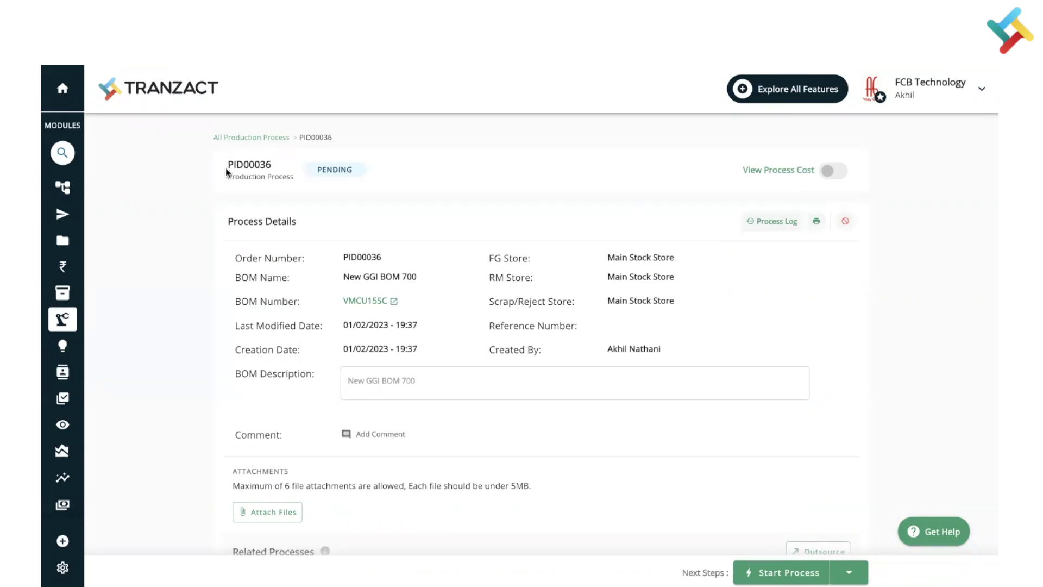
Return to the production process list and open Filters, leaving Process Stage and Status at All.
mouse_move(81, 314)
click(125, 319)
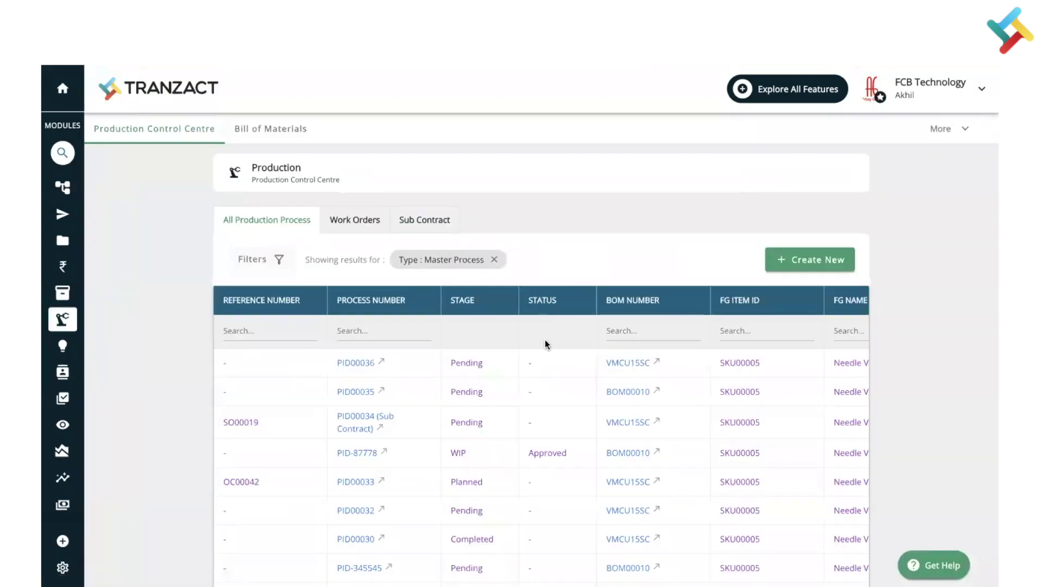
click(260, 261)
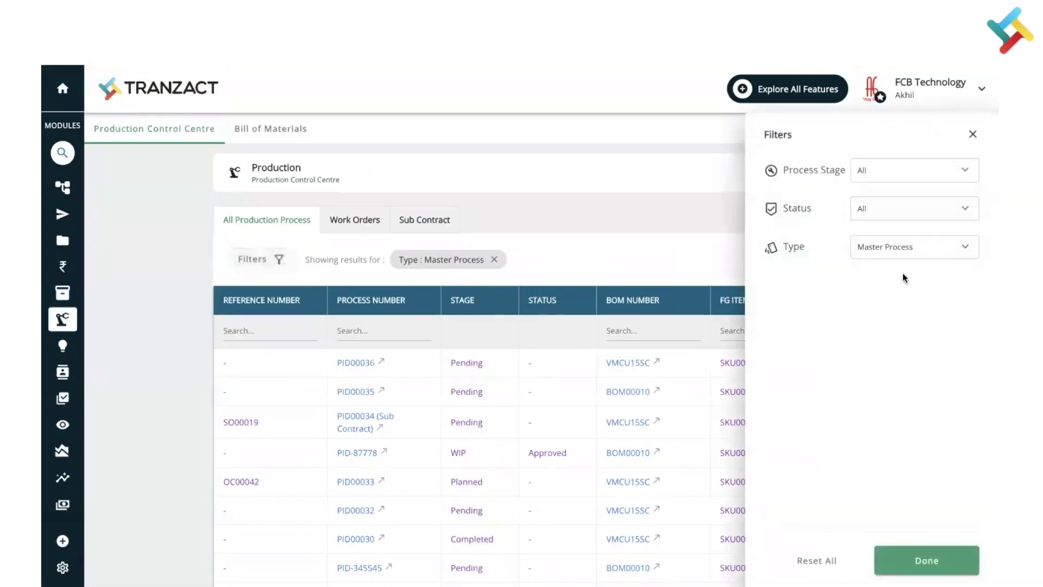
click(885, 171)
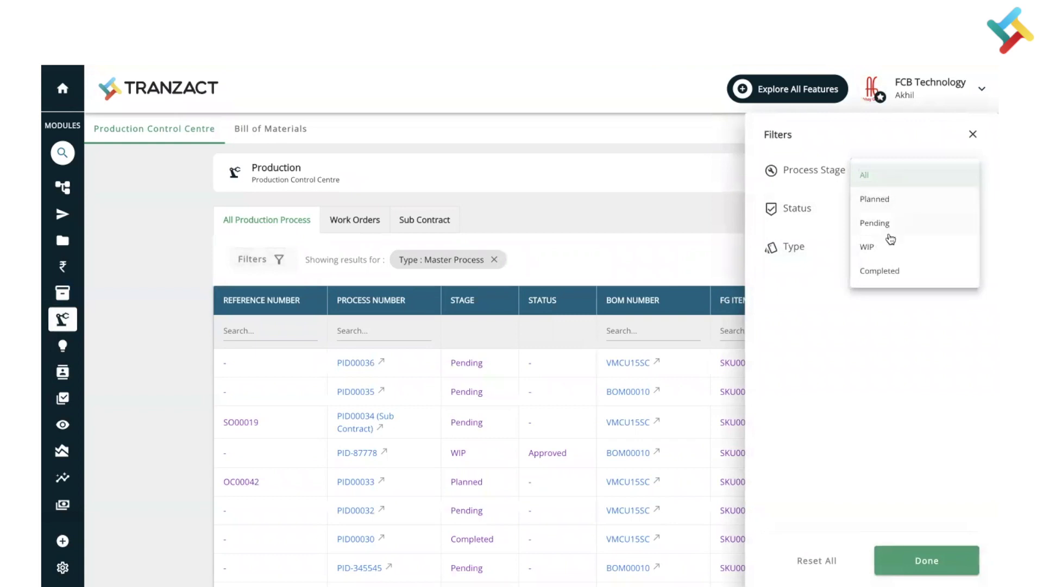
click(817, 224)
click(897, 218)
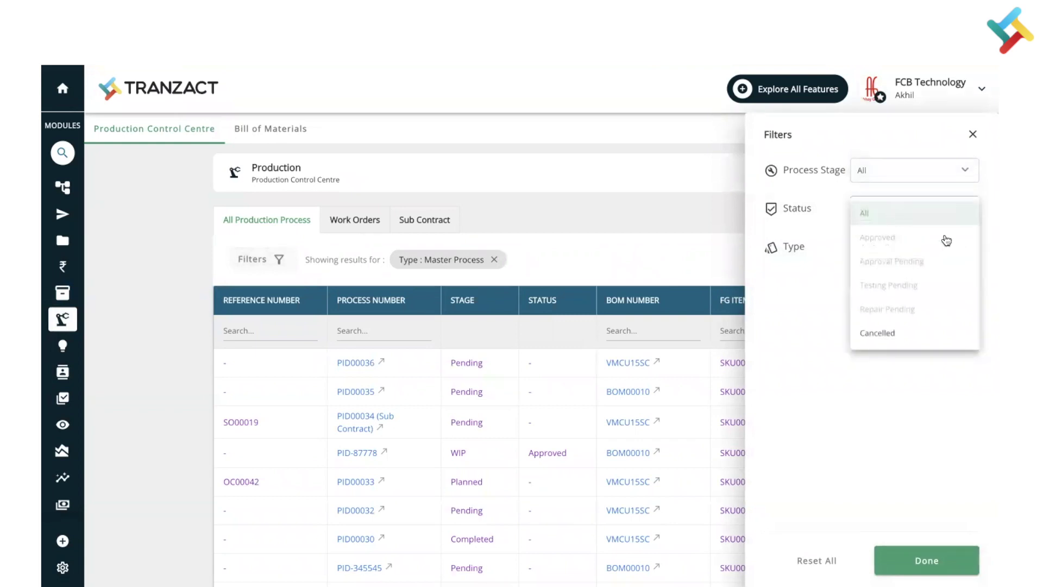
click(813, 338)
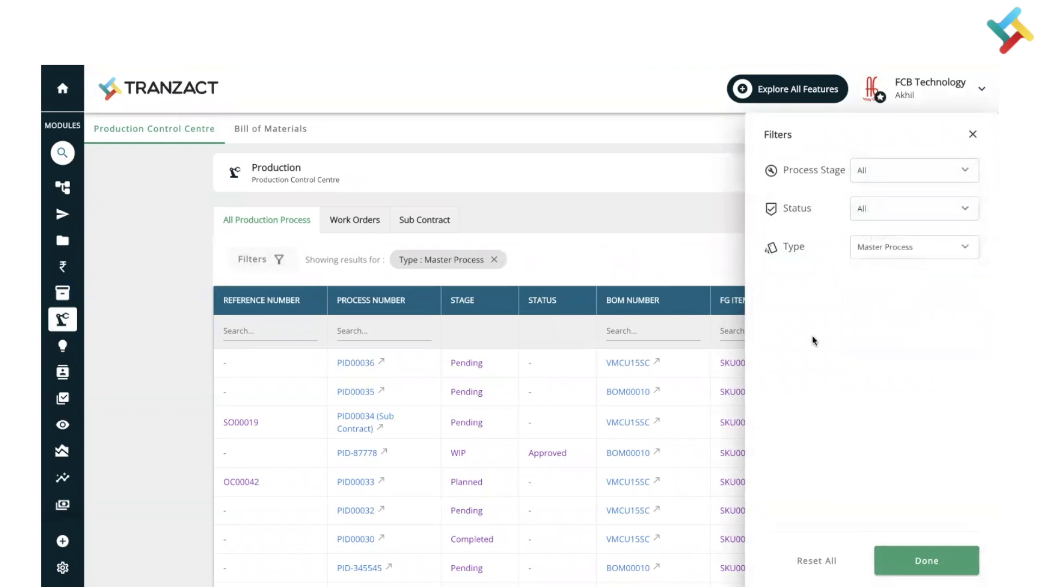